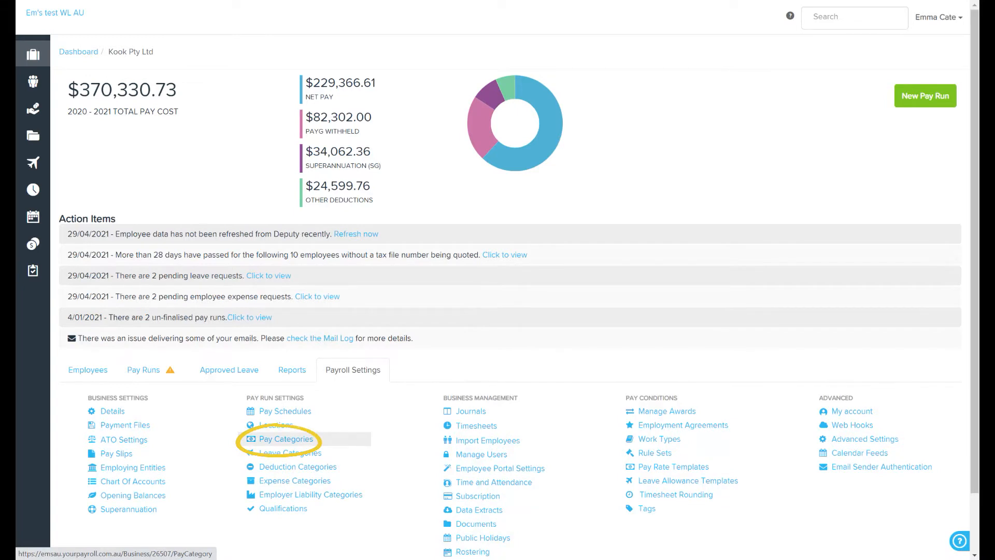
Step: Open the Pay Categories settings and browse through the list of existing pay categories
left_click(286, 439)
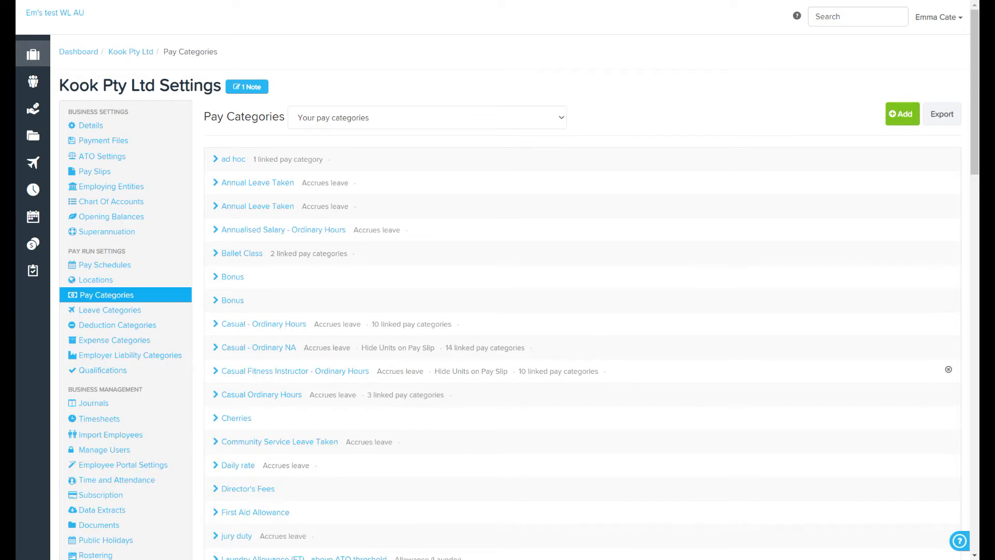
scroll(581, 363, "down", 14)
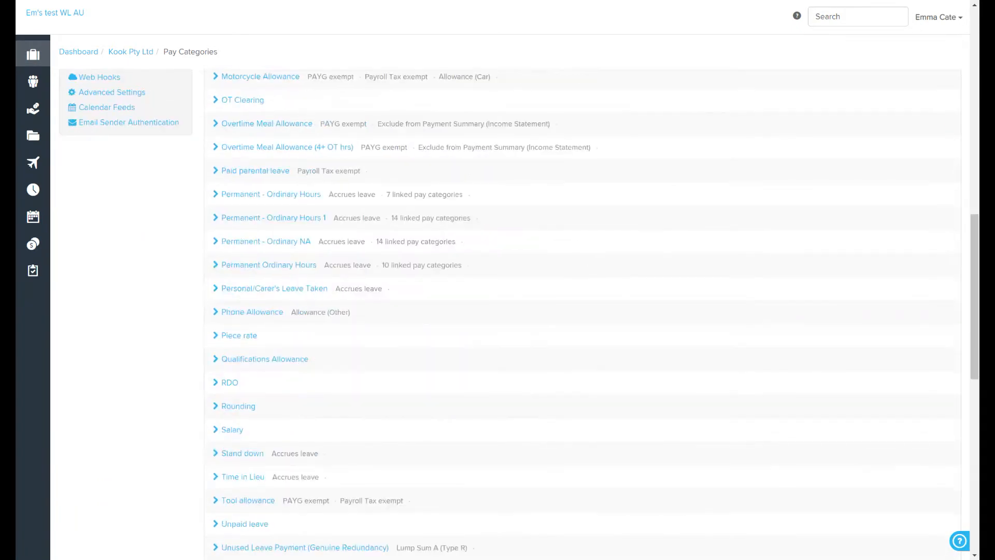
scroll(581, 311, "down", 10)
left_click(445, 201)
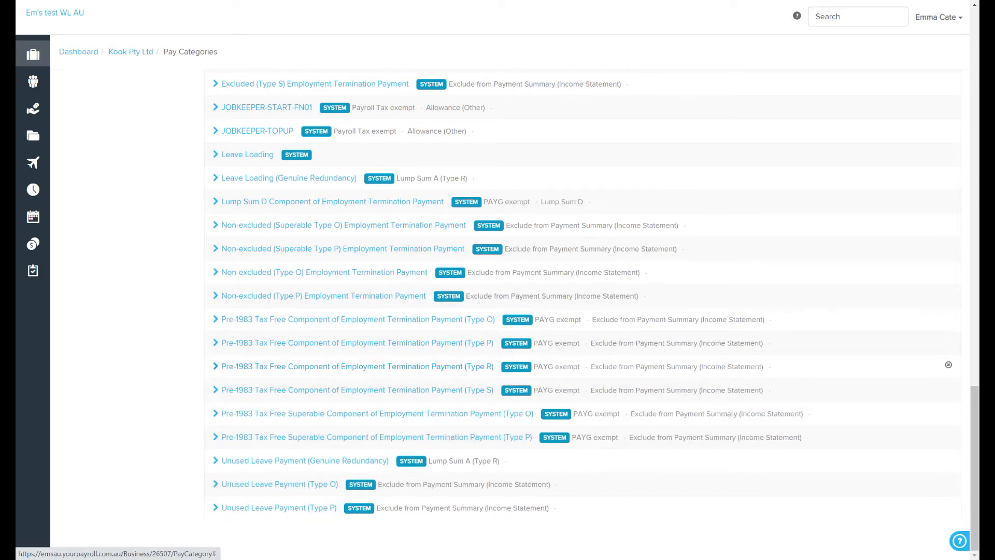
scroll(948, 365, "up", 15)
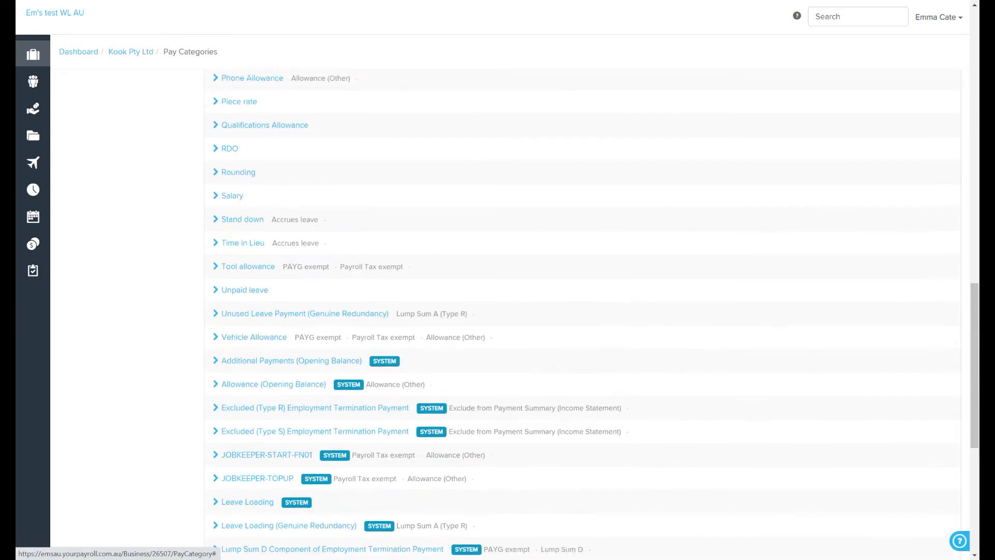
scroll(948, 370, "up", 2)
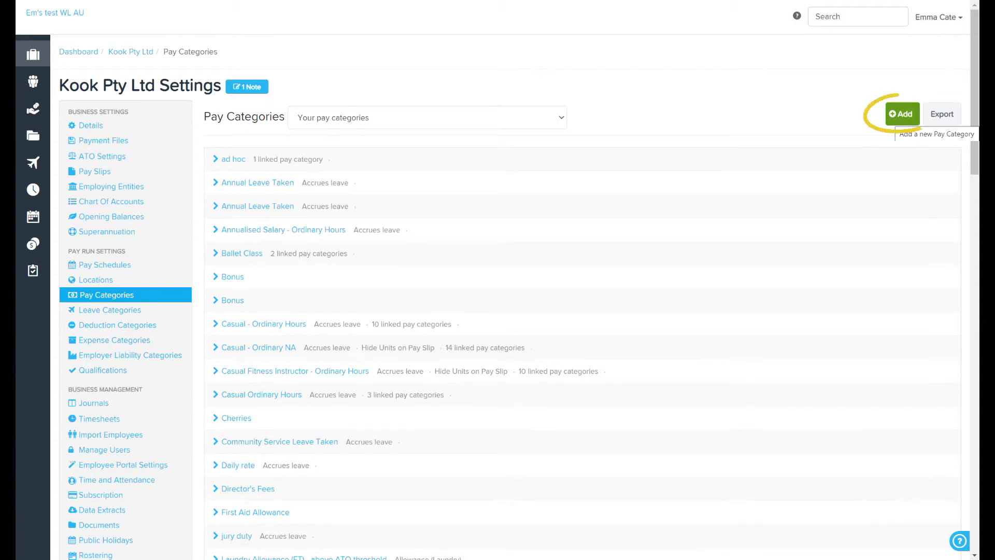
Step: Add a new pay category named Ordinary time
left_click(902, 113)
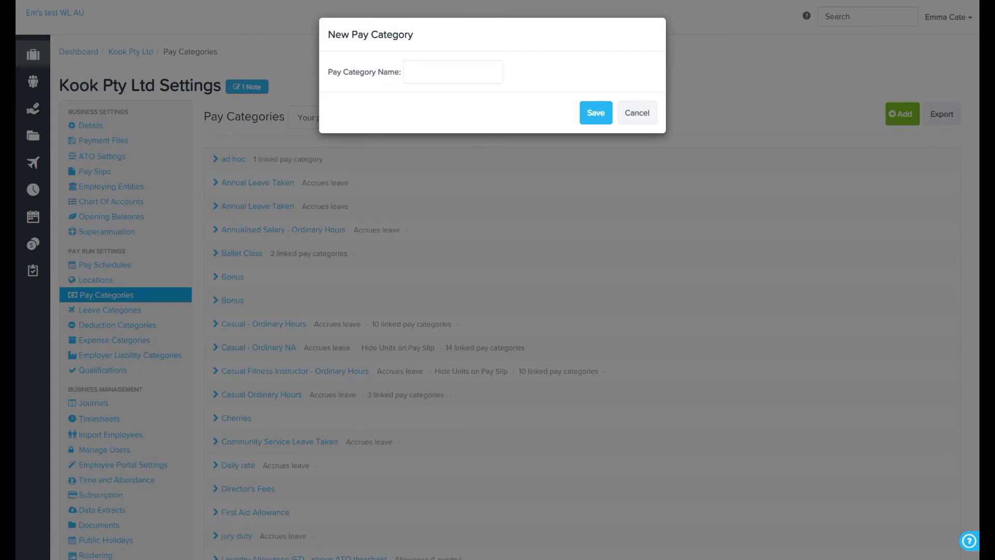
left_click(453, 72)
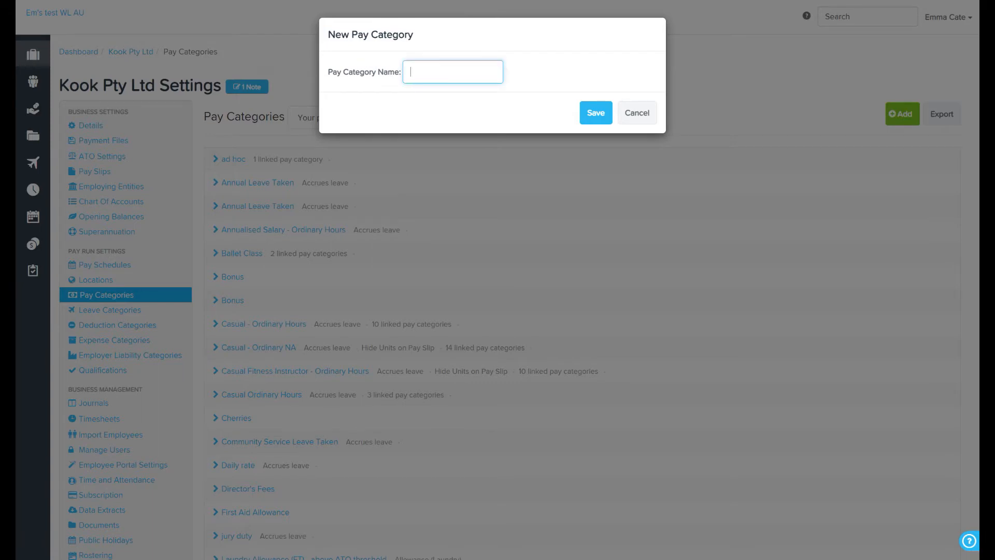
type("Ordinary time")
key("Return")
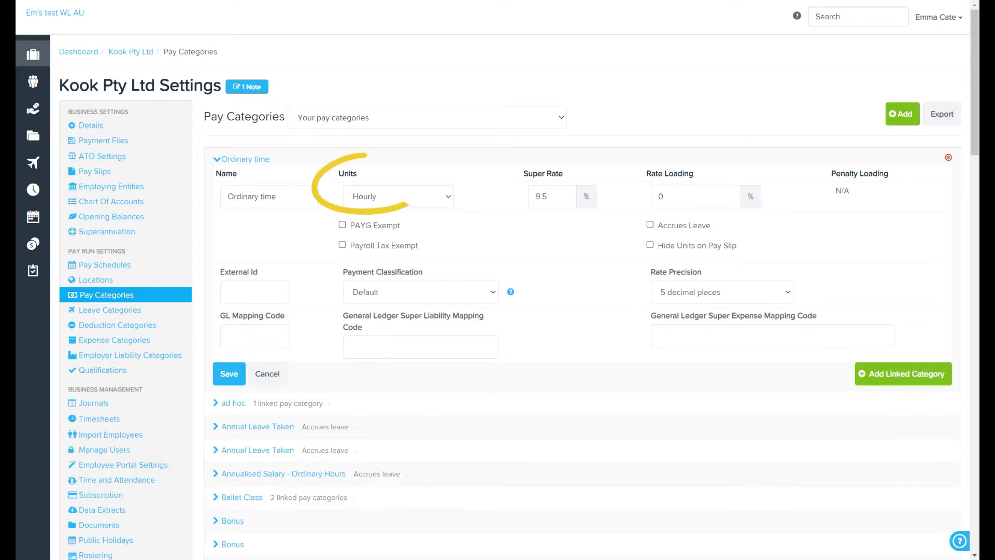
Step: Review the available Units options and read the Payment Classification help for the new category
left_click(398, 197)
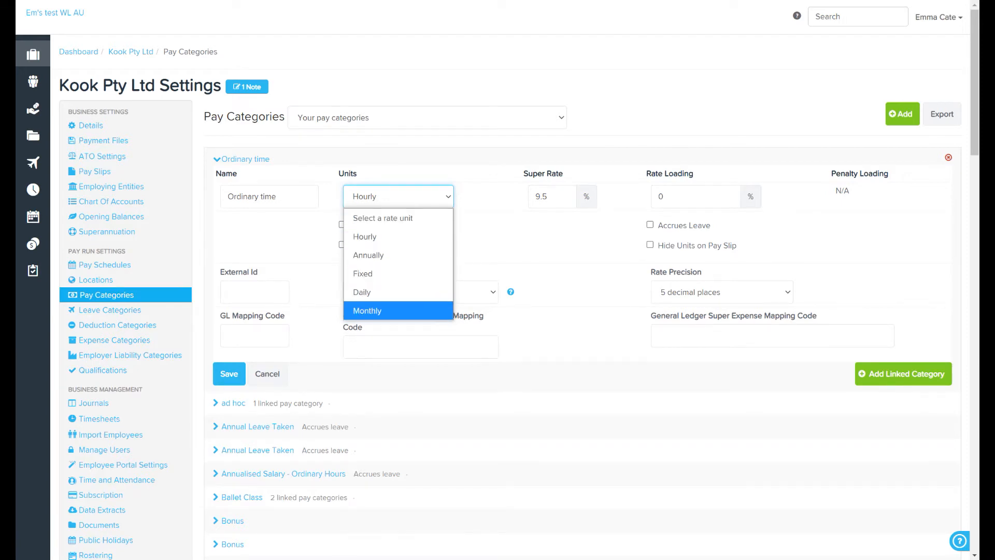
left_click(650, 245)
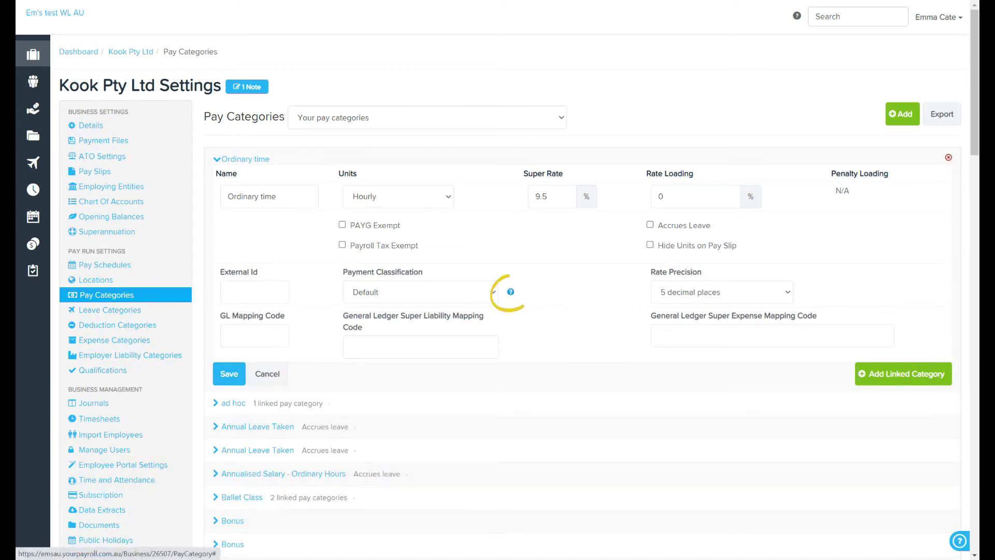
left_click(511, 291)
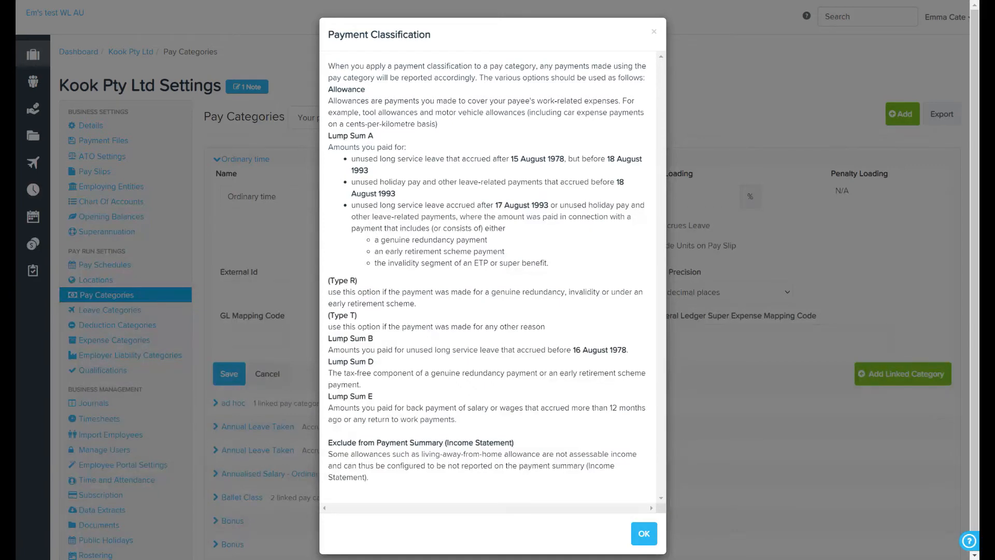
key("Escape")
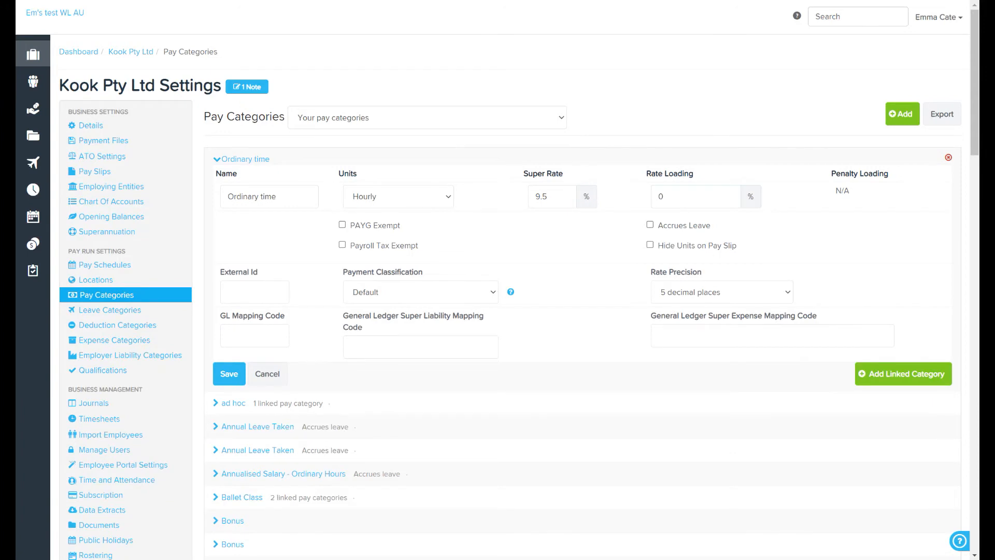
Step: Set the Ordinary time category's payment classification to Allowance (Other) and keep rate precision at 5 decimal places
left_click(420, 292)
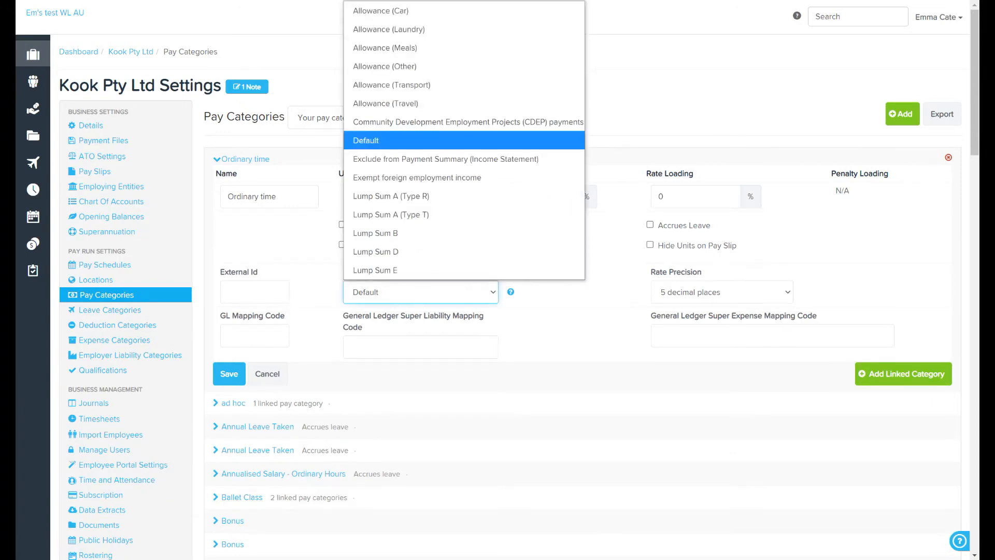
key("Up")
key("Up")
key("Up")
key("Up")
key("Return")
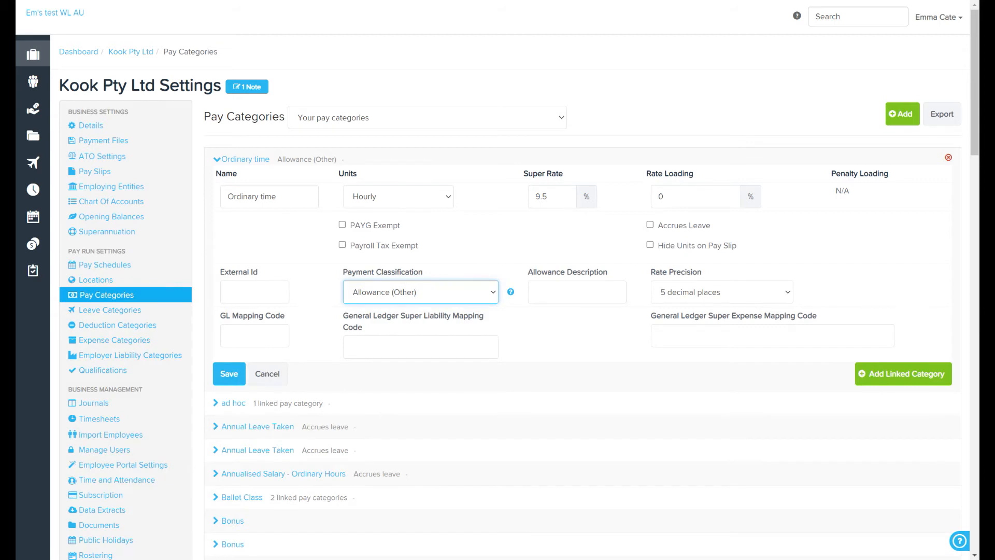
left_click(722, 292)
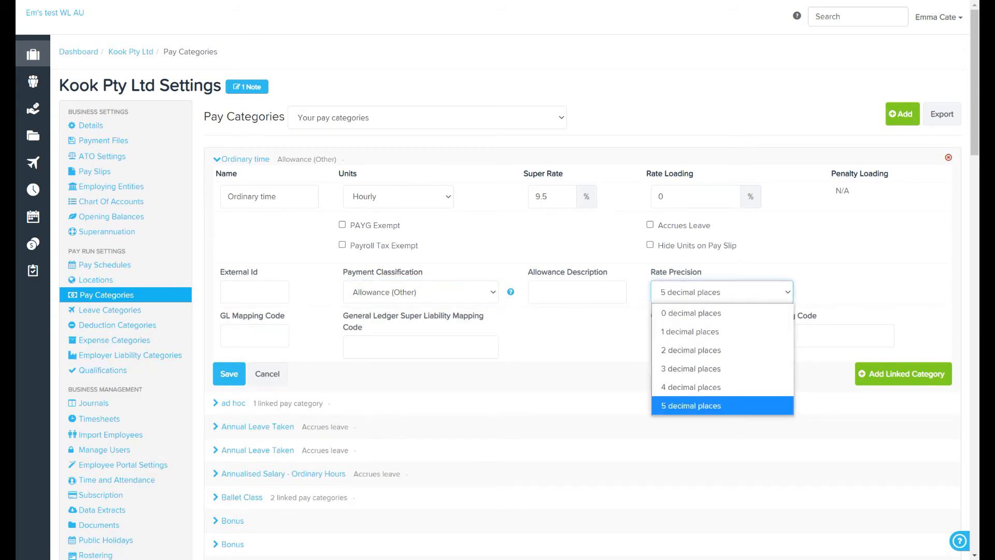
key("Return")
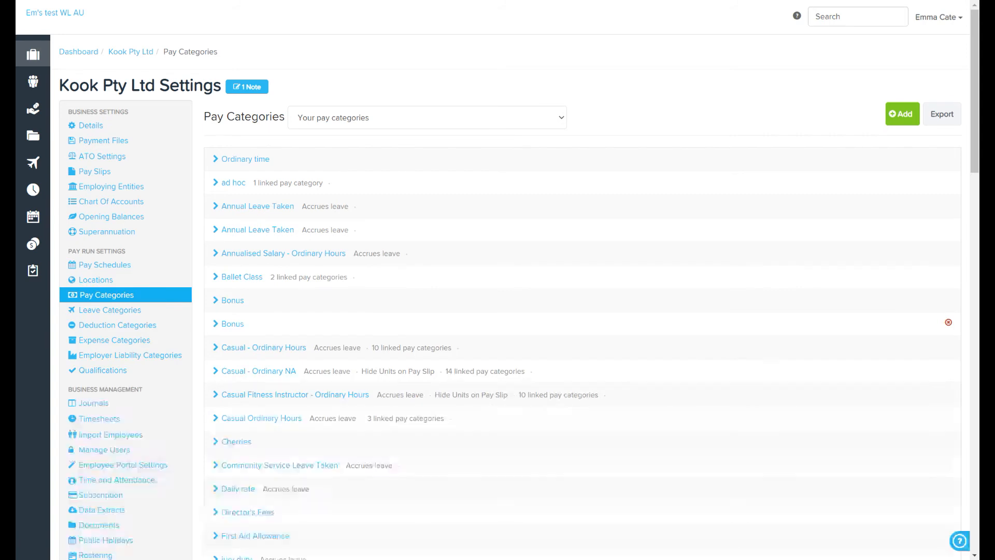
Step: Add a linked pay category named Casual public holiday to the Casual Ordinary Hours category
left_click(262, 418)
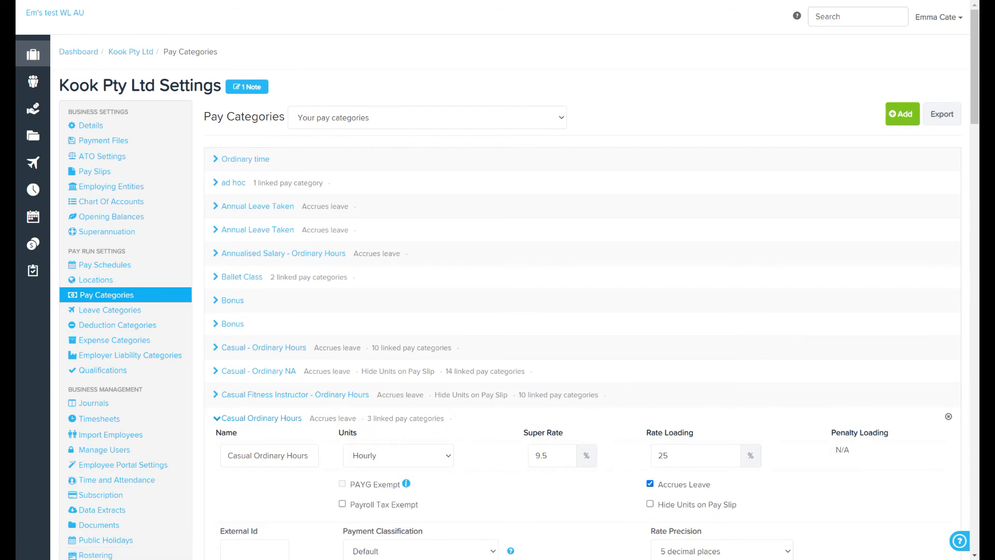
scroll(519, 295, "down", 3)
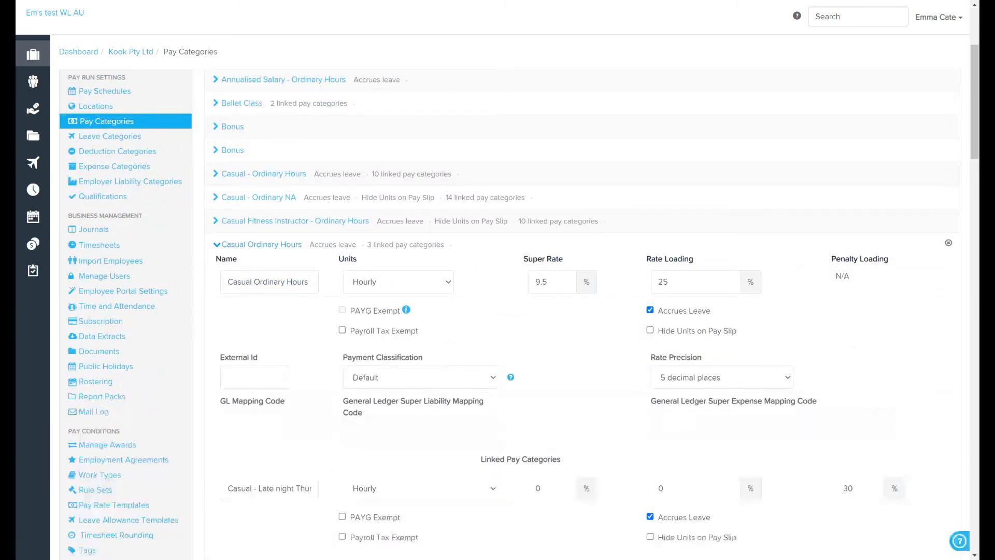
scroll(519, 311, "down", 4)
scroll(518, 311, "down", 5)
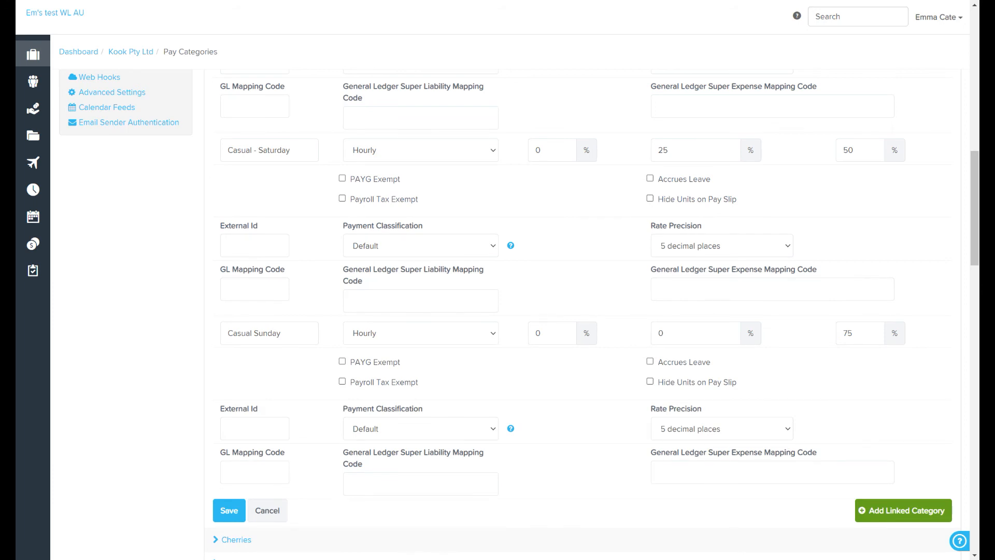
left_click(903, 510)
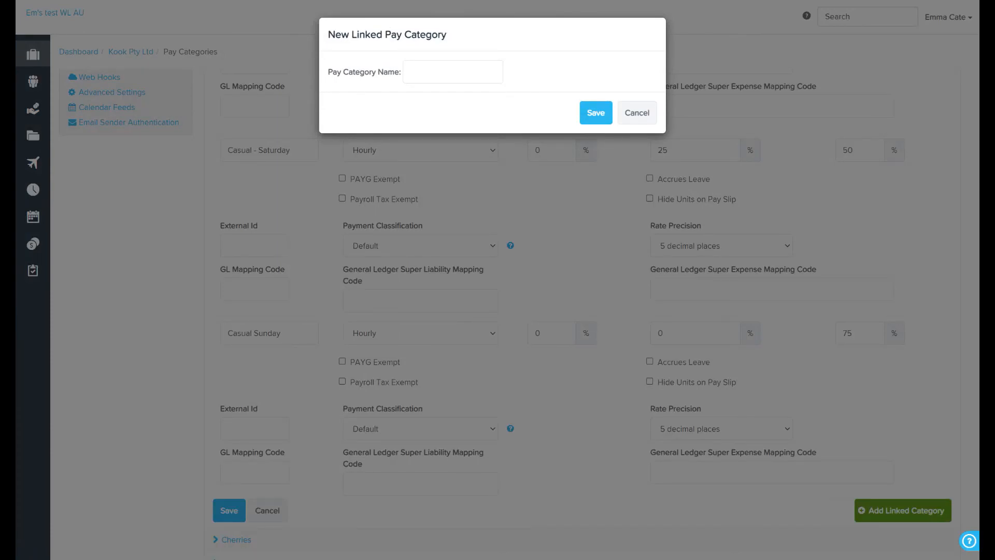
left_click(453, 72)
type("Casual public holiday")
left_click(597, 113)
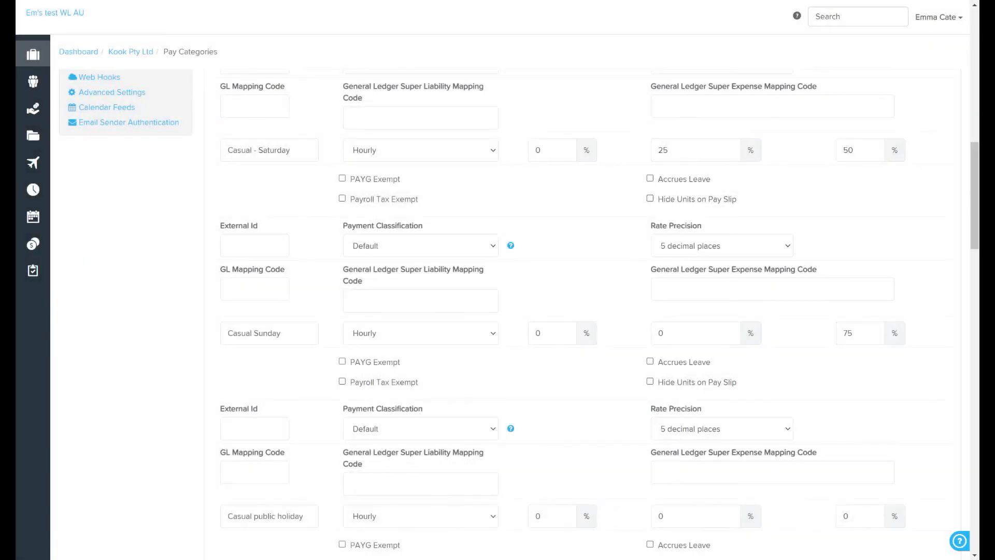
scroll(583, 315, "down", 5)
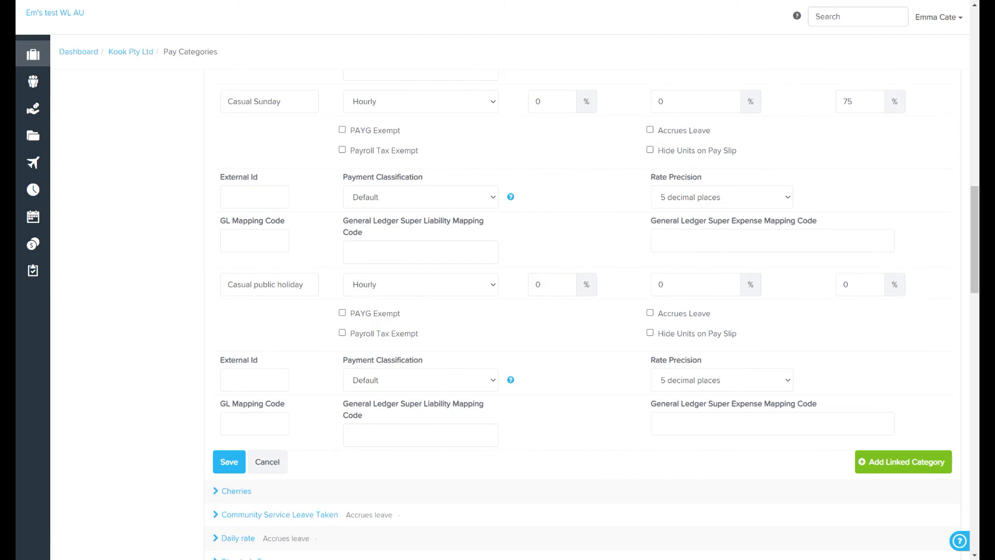